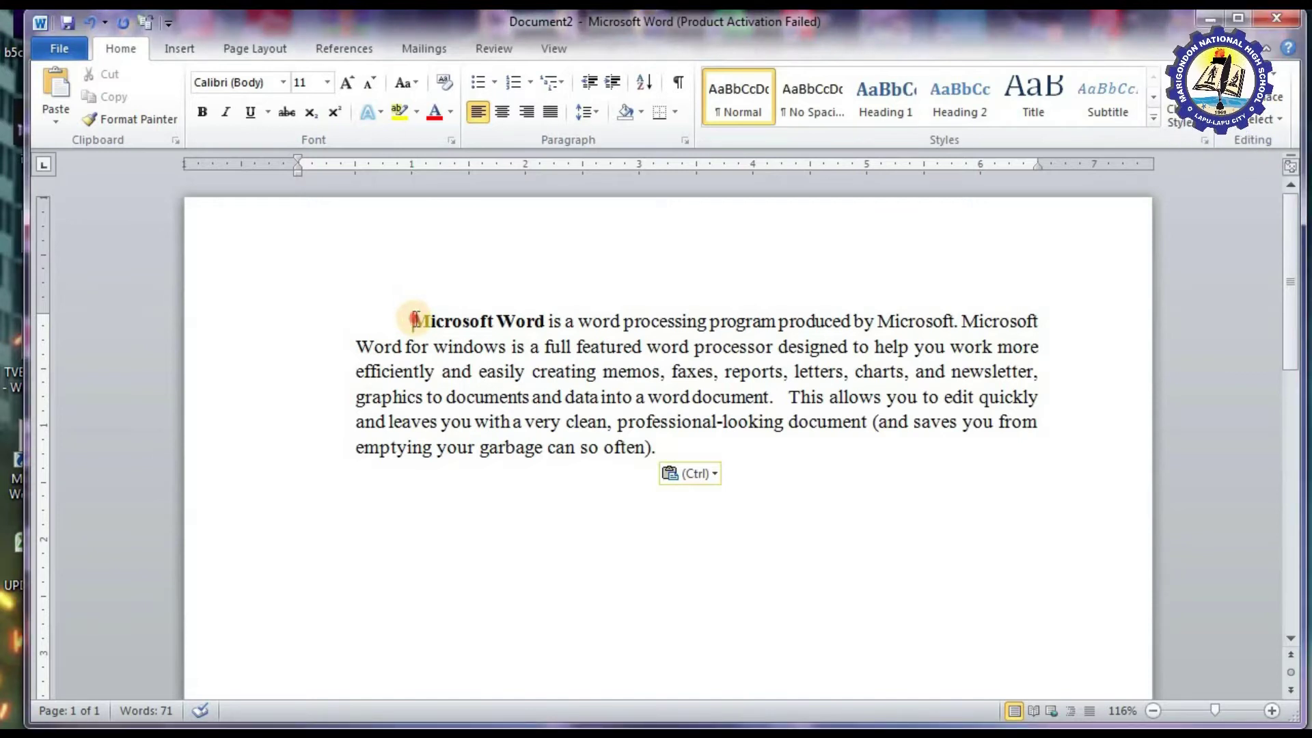
Select the whole Microsoft Word paragraph and set its font to MutterKrauseBuch.
{"action": "double_click", "coordinate": [414, 319]}
{"action": "left_click", "coordinate": [415, 319]}
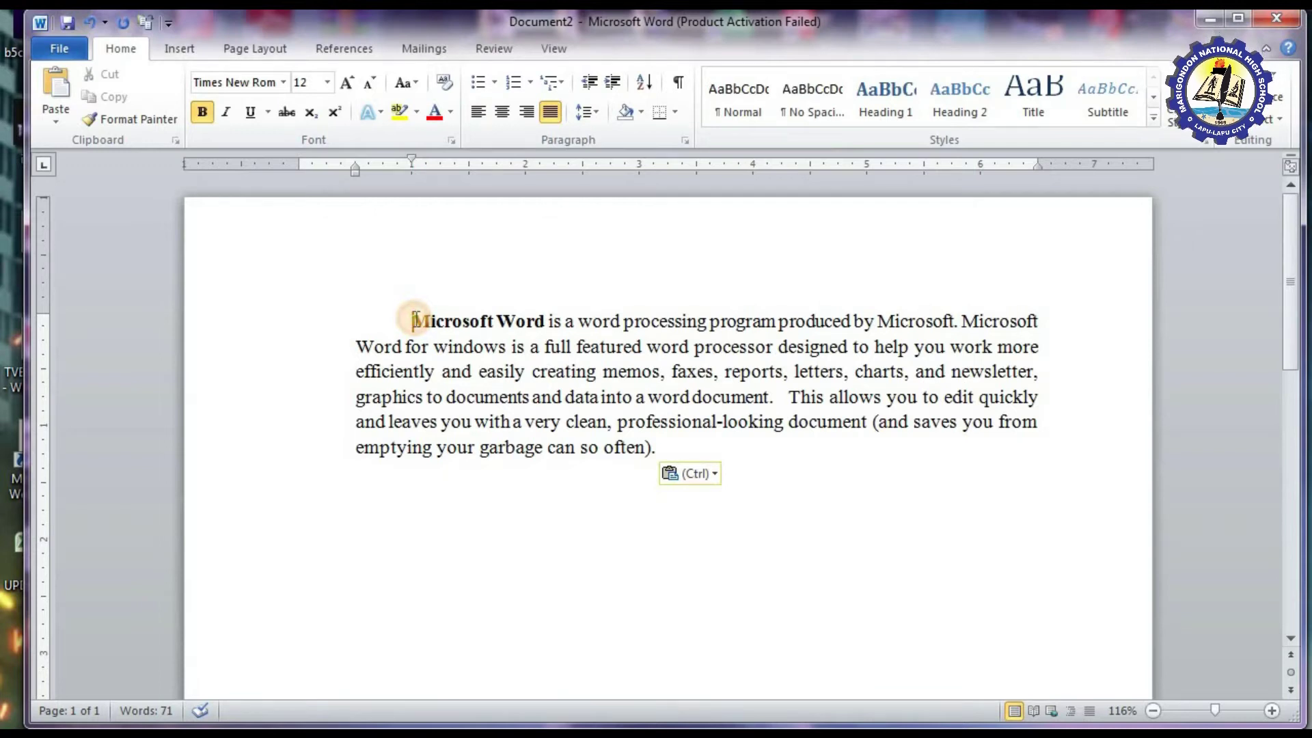
{"action": "left_click_drag", "start_coordinate": [414, 319], "coordinate": [662, 454]}
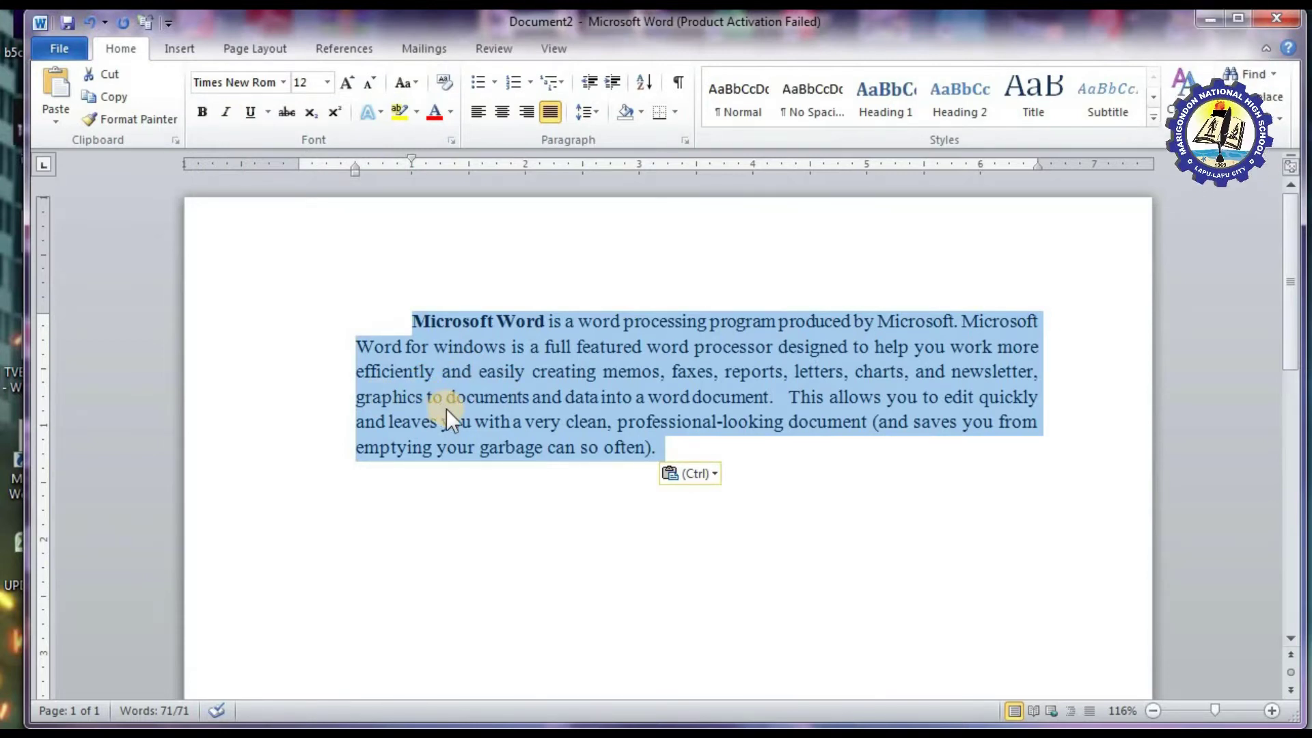
{"action": "left_click", "coordinate": [284, 80]}
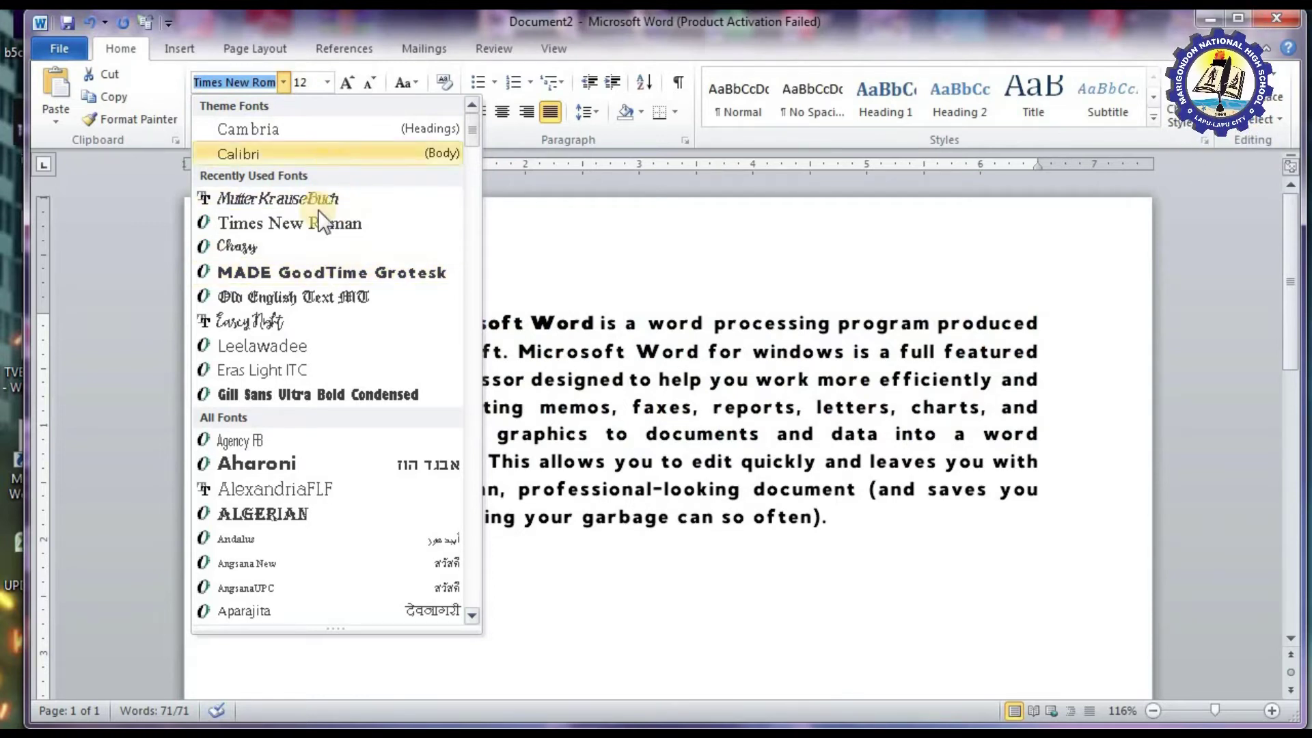
{"action": "mouse_move", "coordinate": [470, 134]}
{"action": "left_mouse_down"}
{"action": "mouse_move", "coordinate": [476, 260]}
{"action": "mouse_move", "coordinate": [469, 136]}
{"action": "left_mouse_up"}
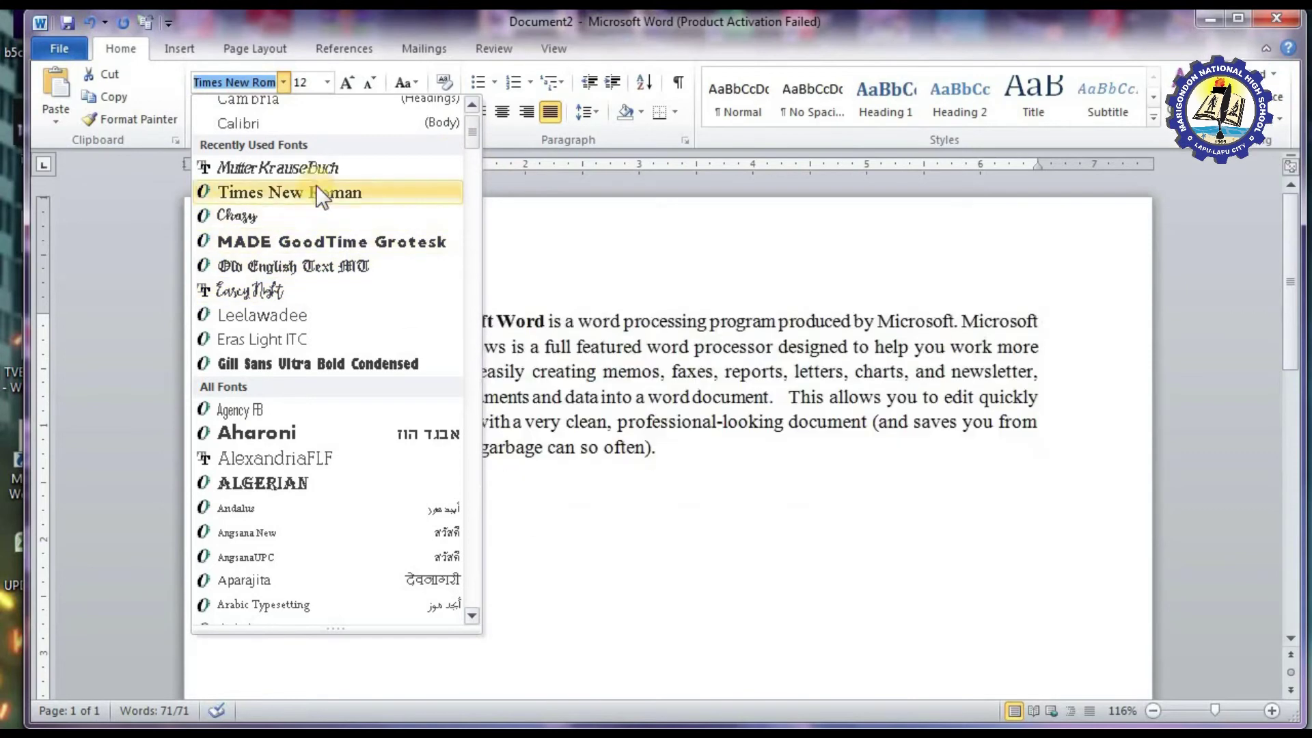
{"action": "left_click", "coordinate": [350, 167]}
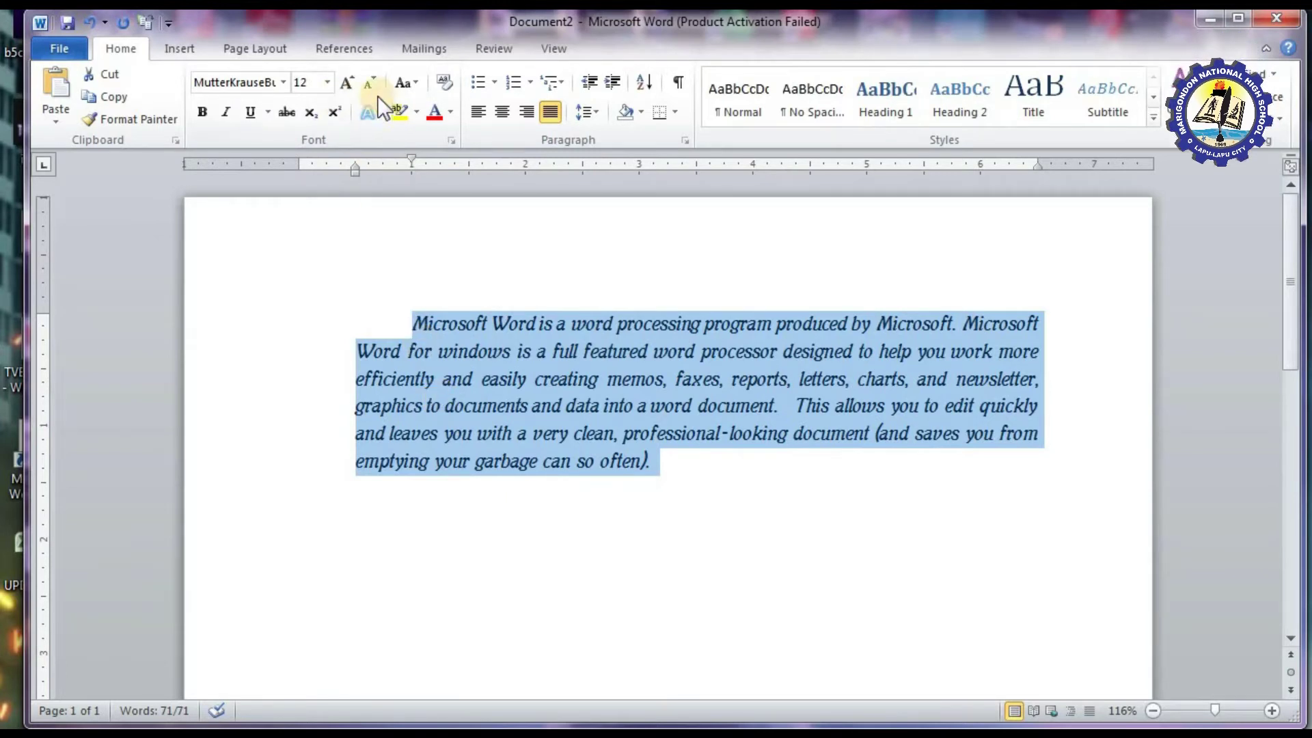
Color the selected paragraph's text with the standard purple and center it.
{"action": "left_click", "coordinate": [449, 114]}
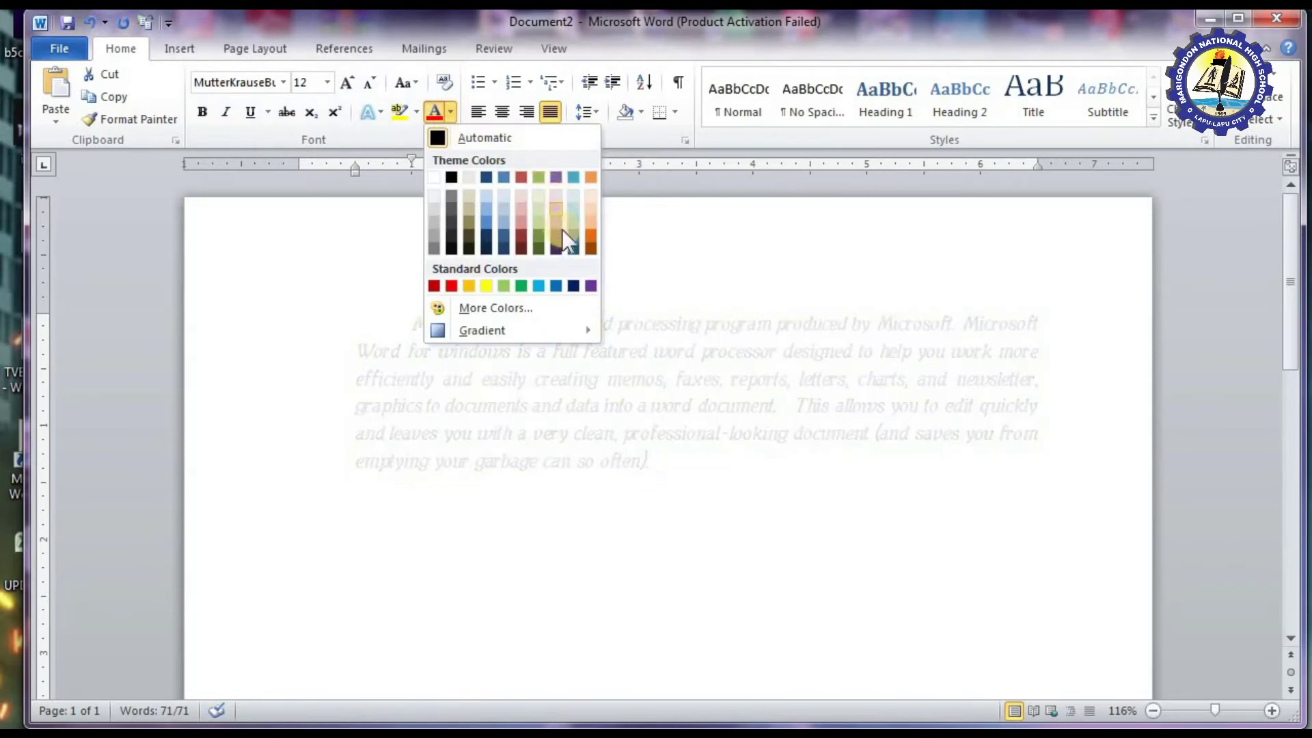
{"action": "left_click", "coordinate": [591, 286]}
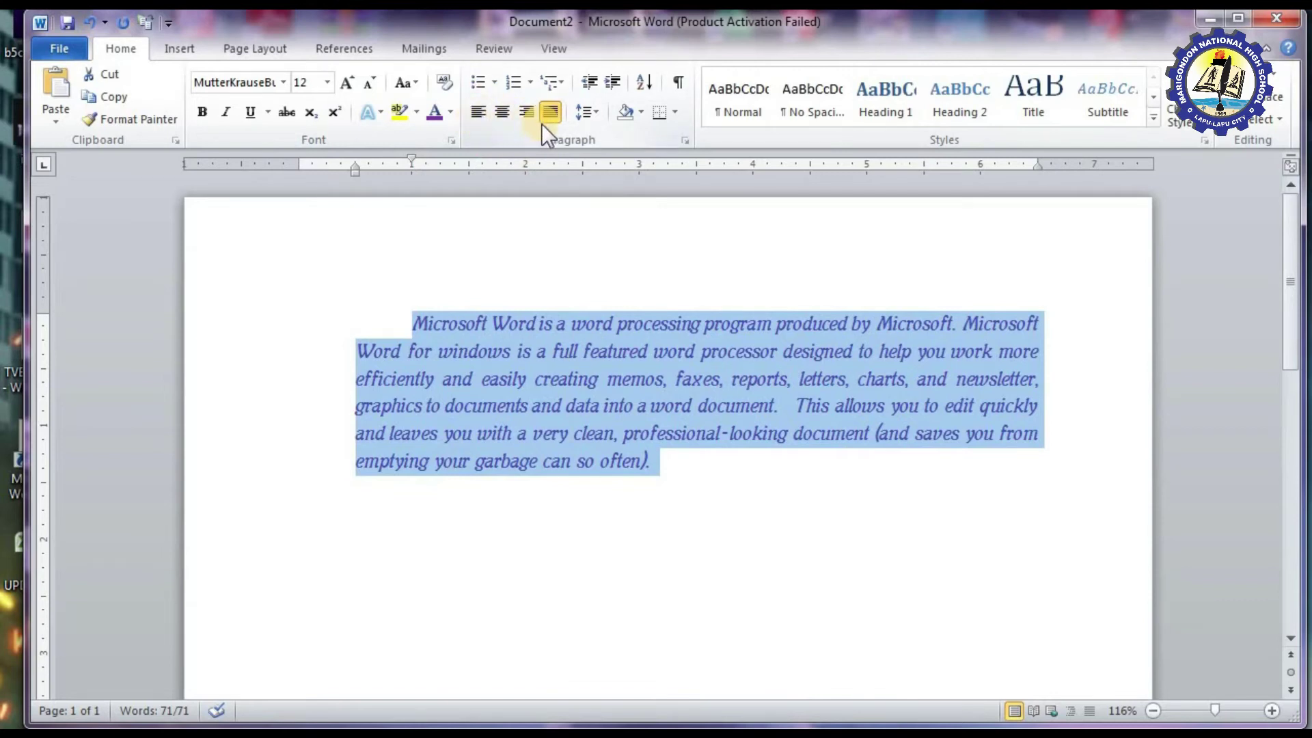
{"action": "left_click", "coordinate": [502, 113]}
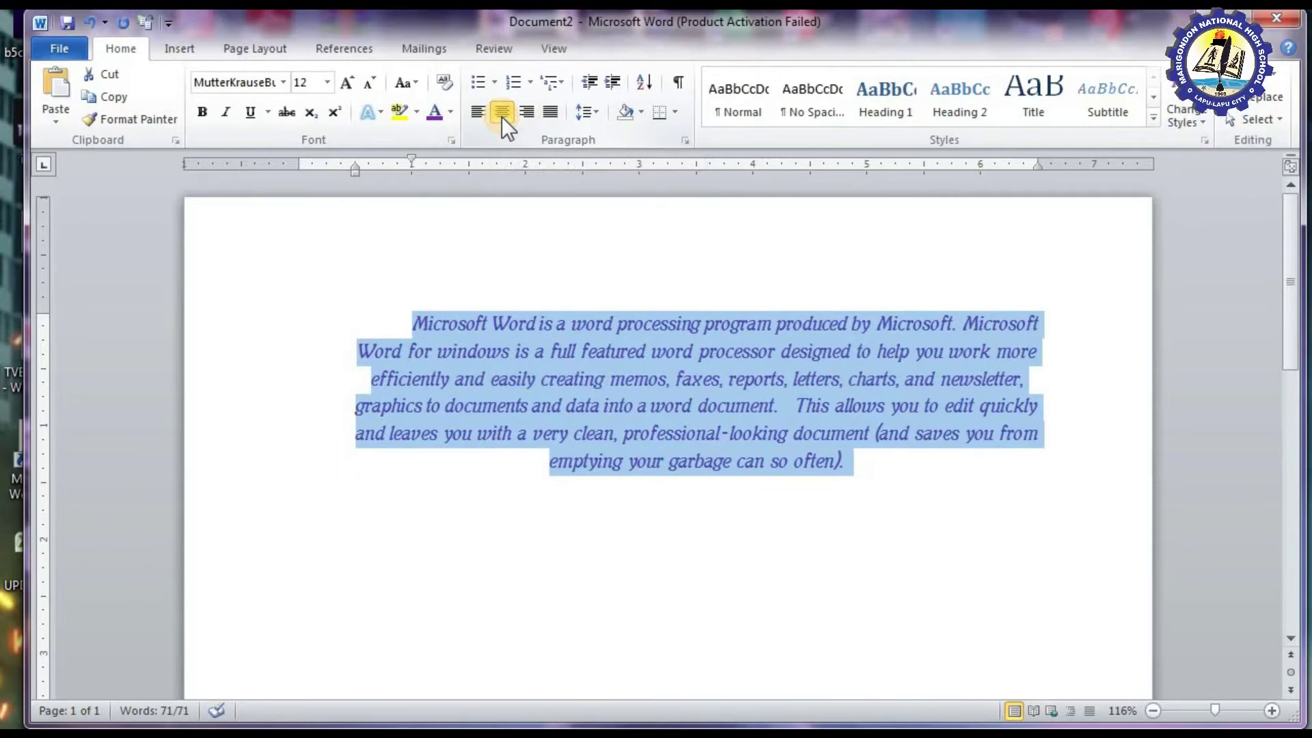
Turn the selected paragraph into a bulleted item and set its font size to 36.
{"action": "left_click", "coordinate": [476, 82]}
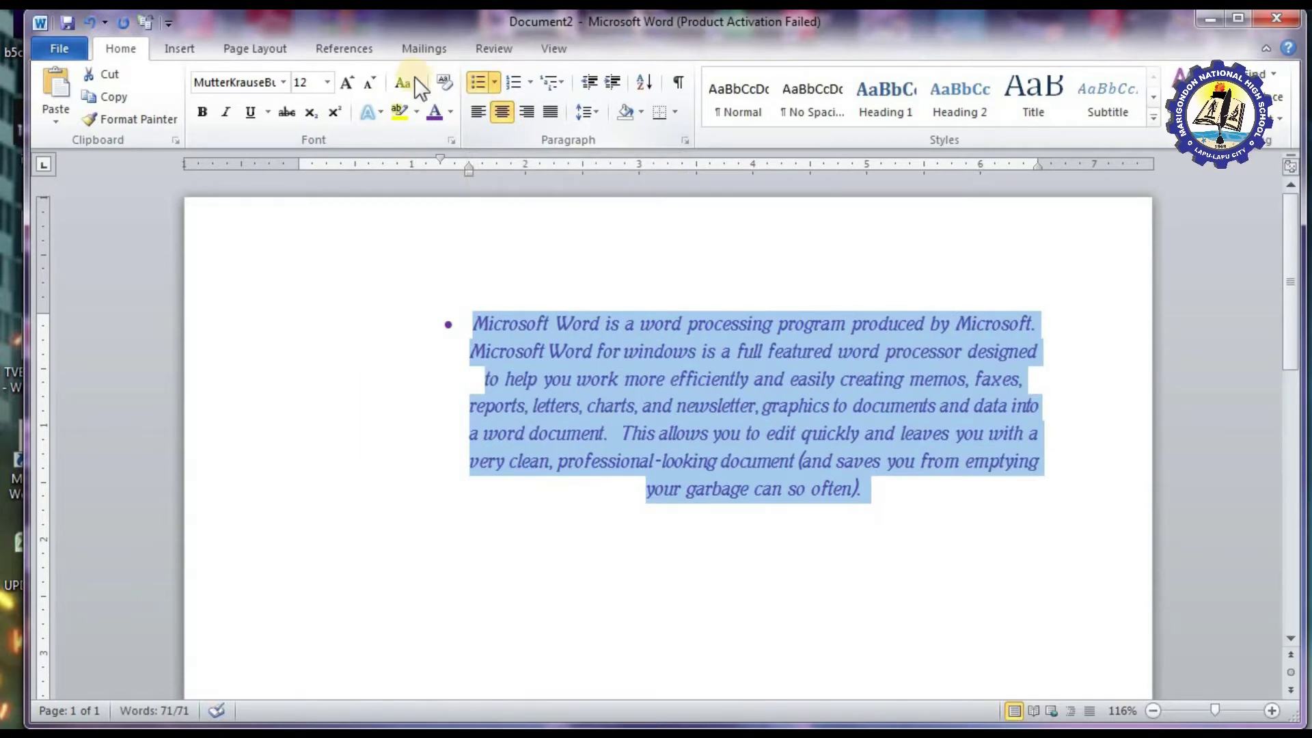
{"action": "left_click", "coordinate": [326, 84]}
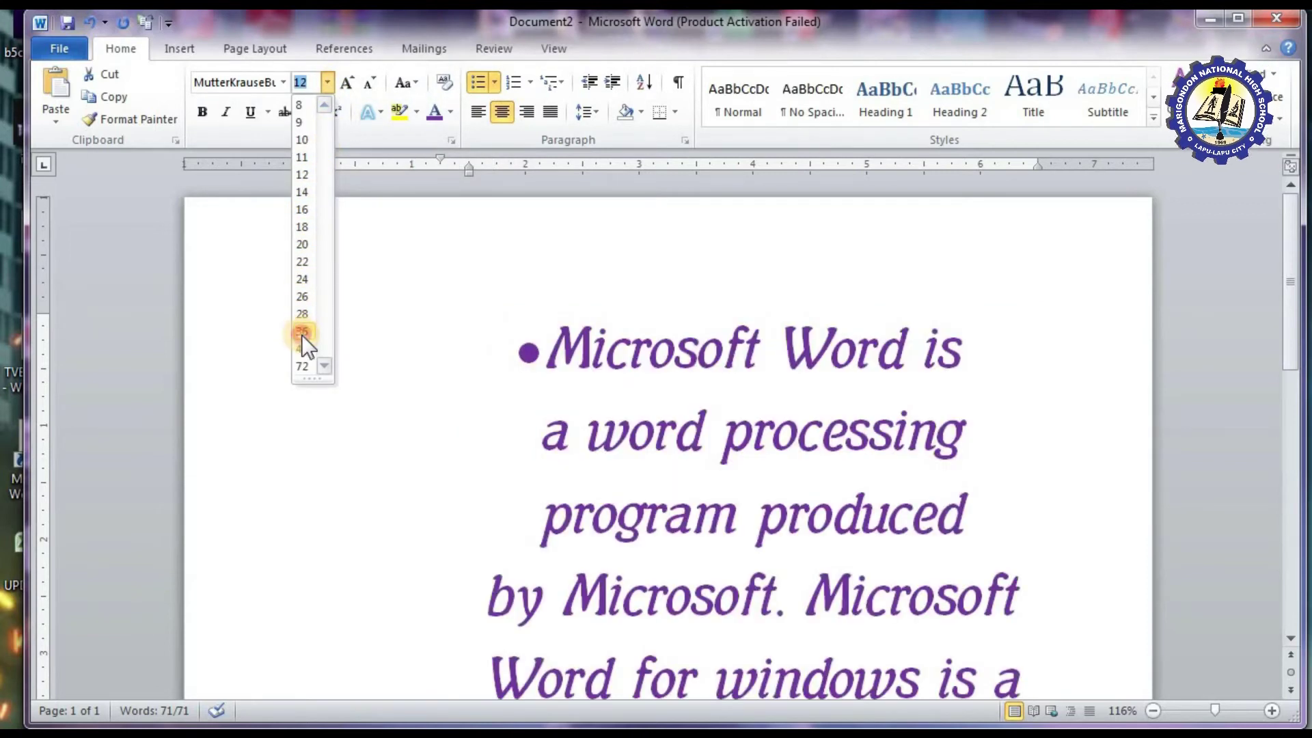
{"action": "left_click", "coordinate": [301, 334]}
{"action": "scroll", "coordinate": [850, 529], "scroll_direction": "down", "scroll_amount": 5}
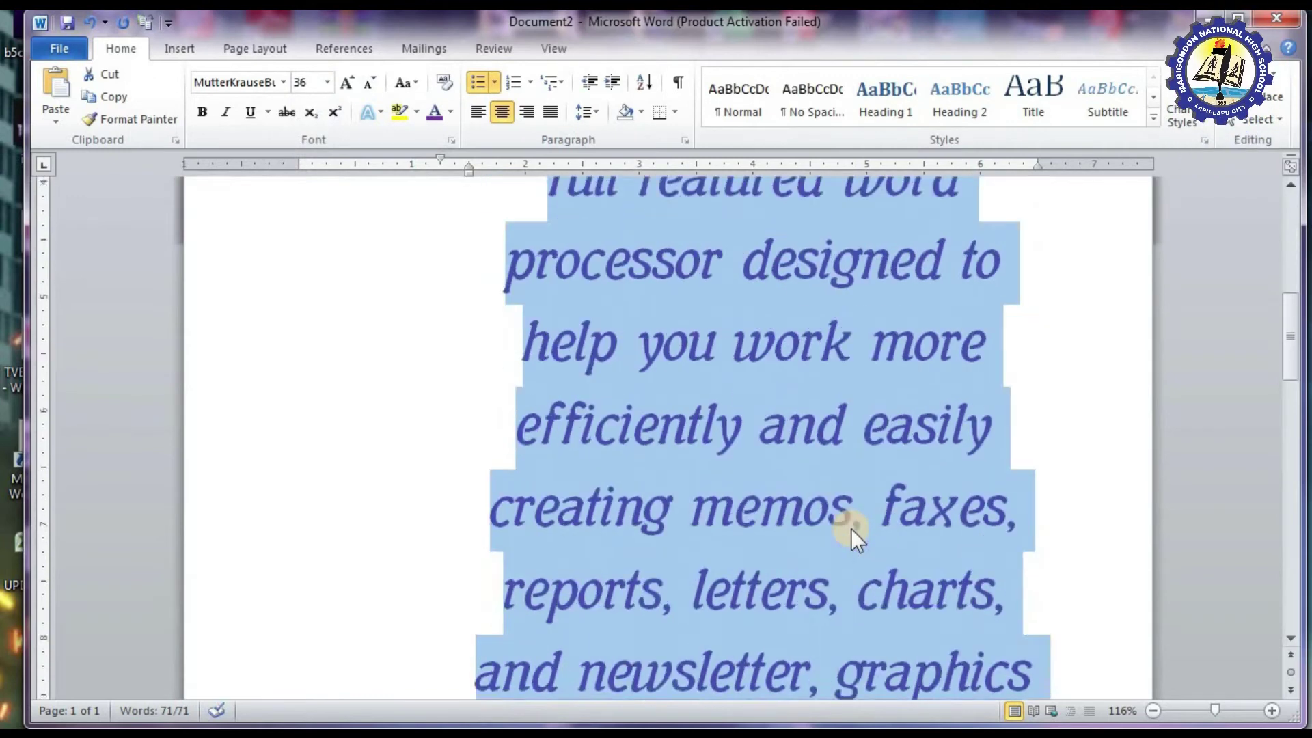
{"action": "scroll", "coordinate": [850, 528], "scroll_direction": "up", "scroll_amount": 3}
{"action": "scroll", "coordinate": [850, 527], "scroll_direction": "up", "scroll_amount": 2}
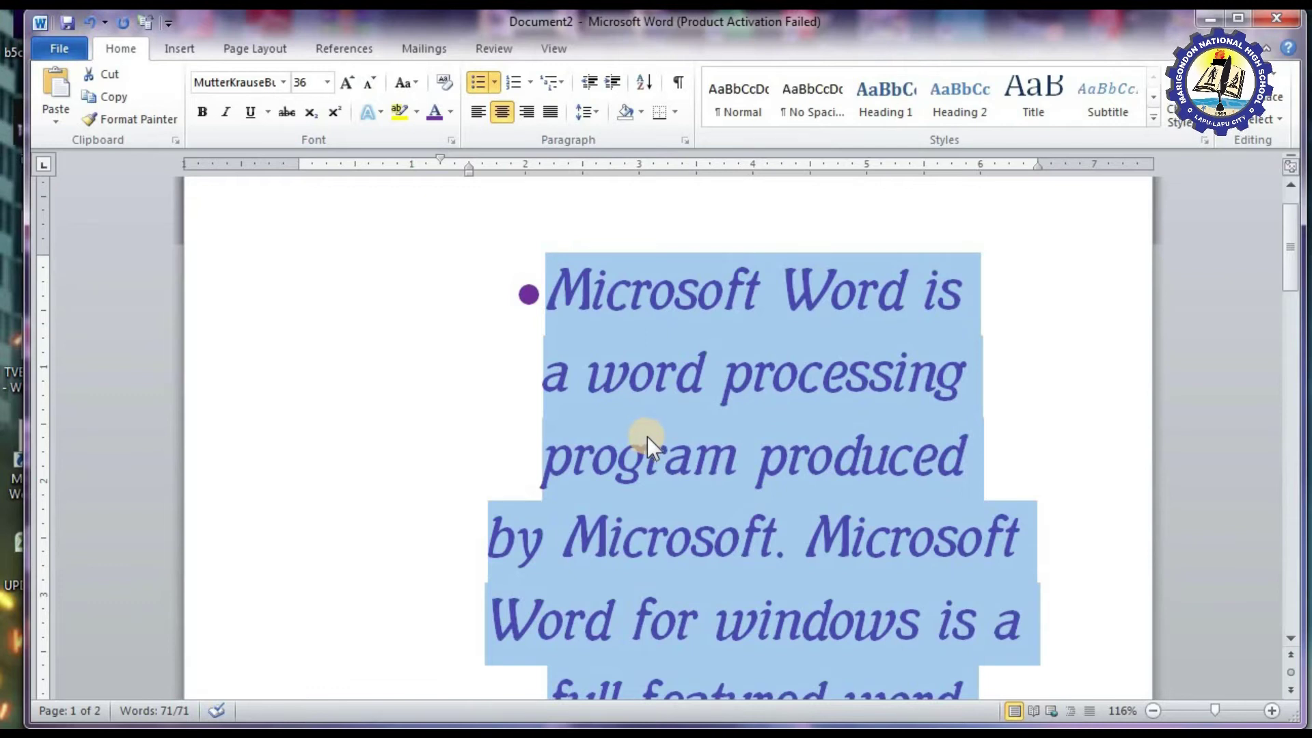
Reselect the enlarged text from its first word through "newsletter, graphics" at the end of the first page.
{"action": "left_click", "coordinate": [452, 398]}
{"action": "left_click", "coordinate": [547, 282]}
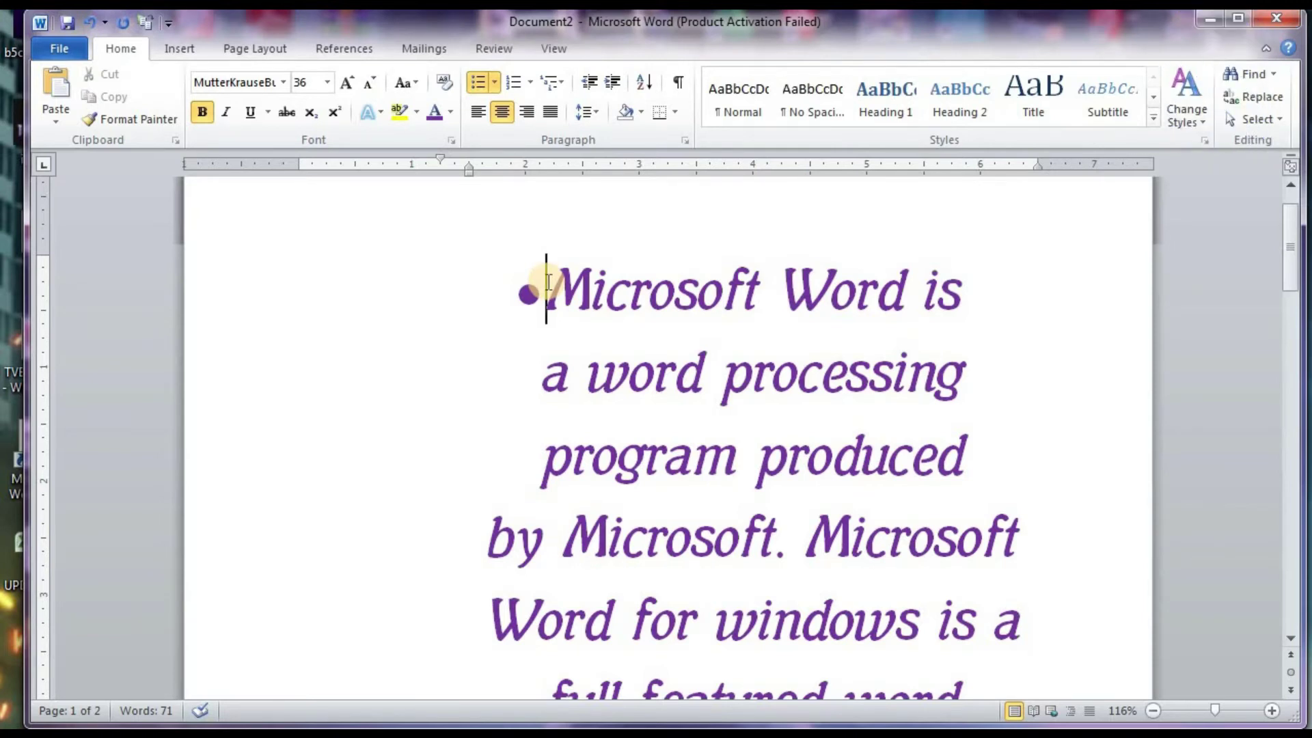
{"action": "left_click_drag", "start_coordinate": [547, 286], "coordinate": [1007, 518]}
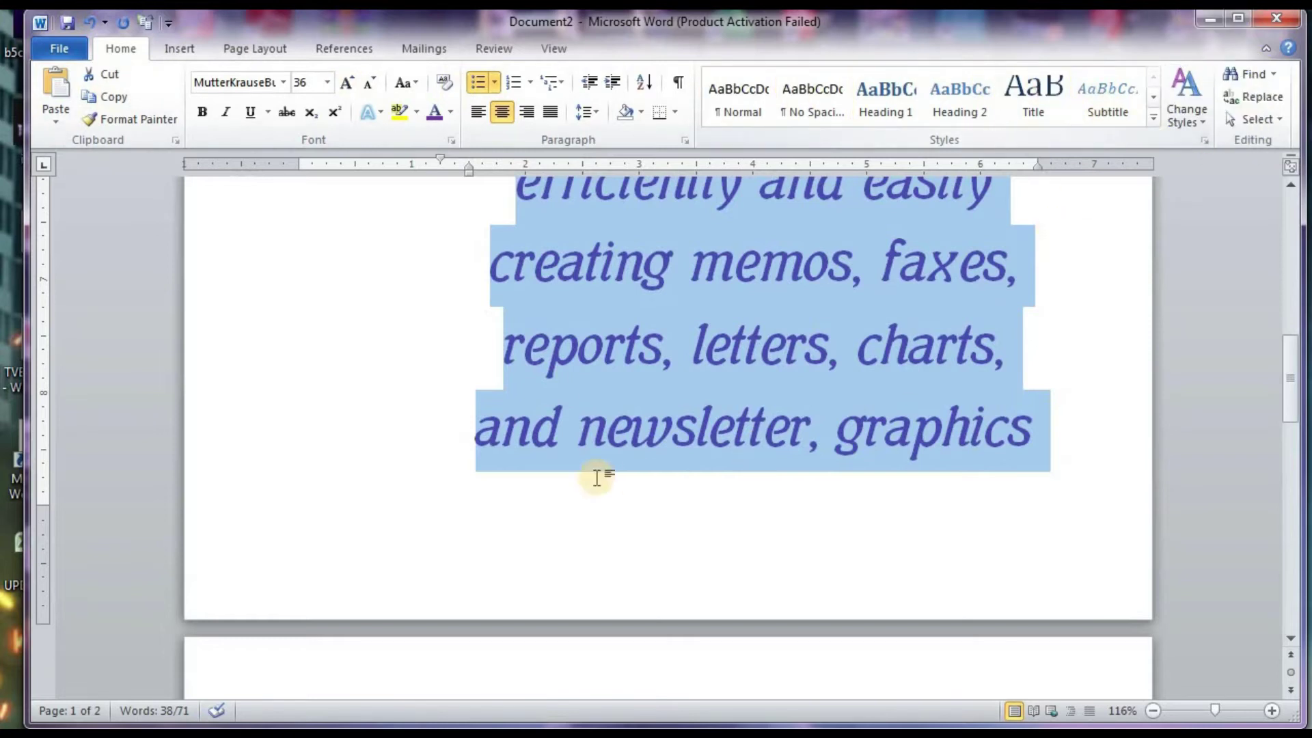
{"action": "scroll", "coordinate": [462, 458], "scroll_direction": "up", "scroll_amount": 10}
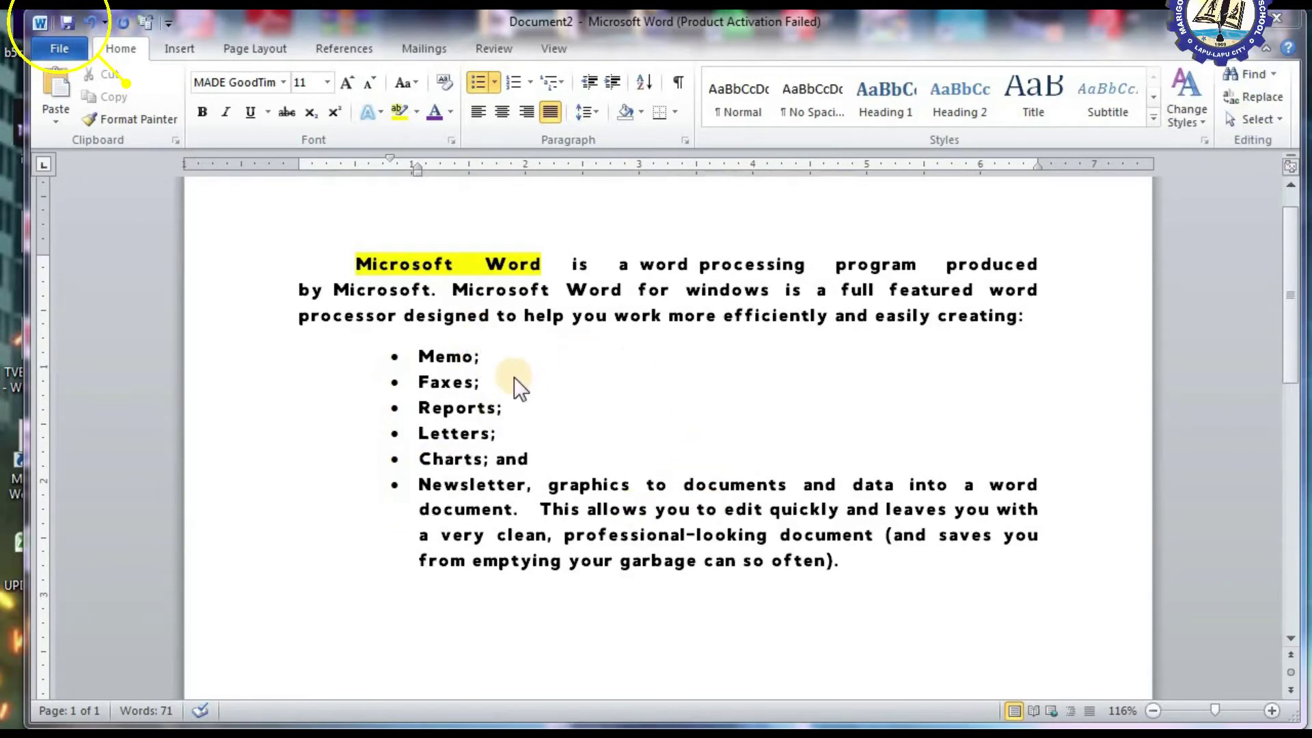
Open the Save As dialog for the document and choose the Documents library as the save location.
{"action": "left_click", "coordinate": [68, 46]}
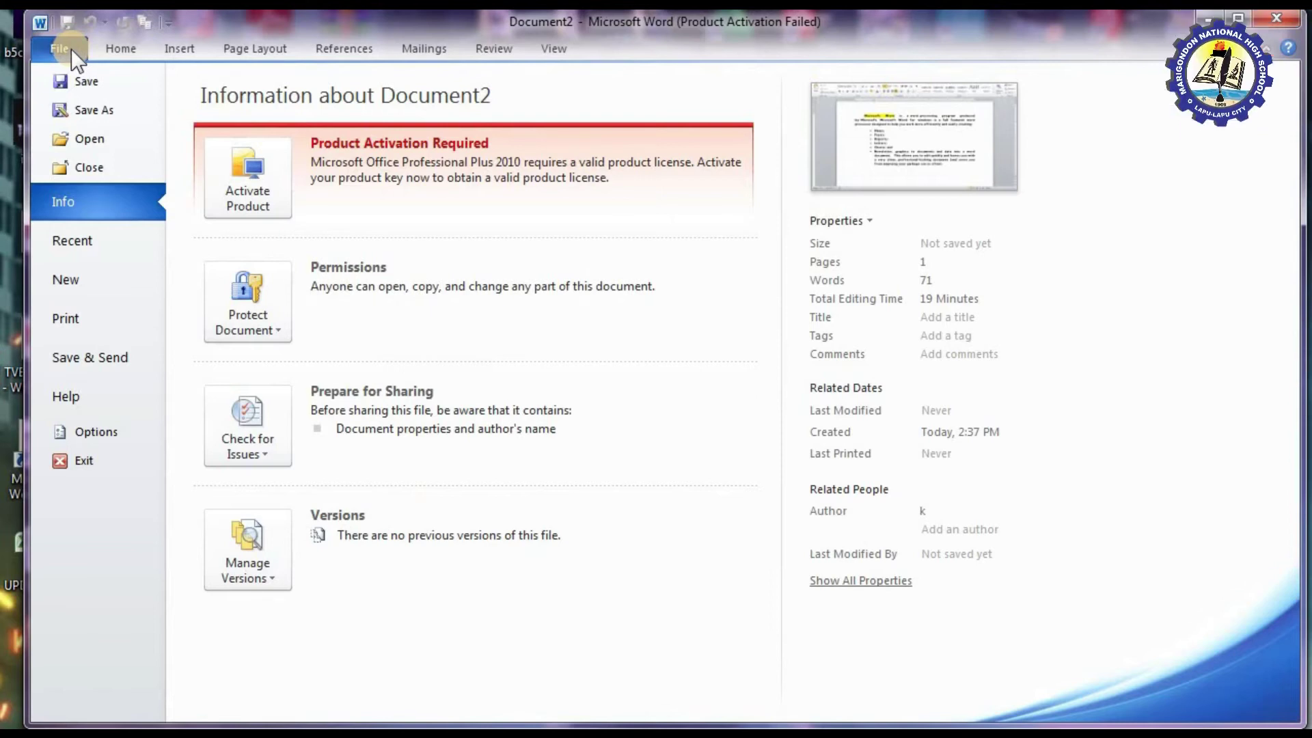
{"action": "left_click", "coordinate": [131, 112]}
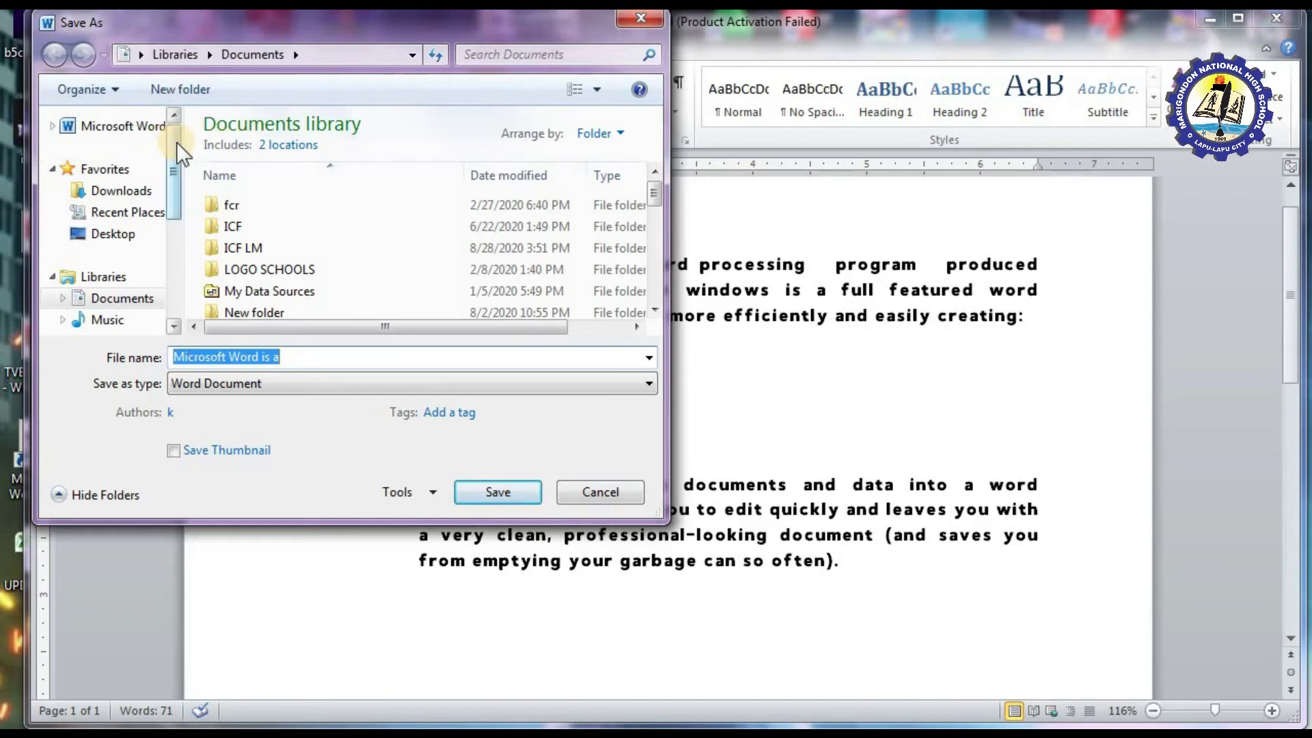
{"action": "left_click_drag", "start_coordinate": [178, 142], "coordinate": [166, 185]}
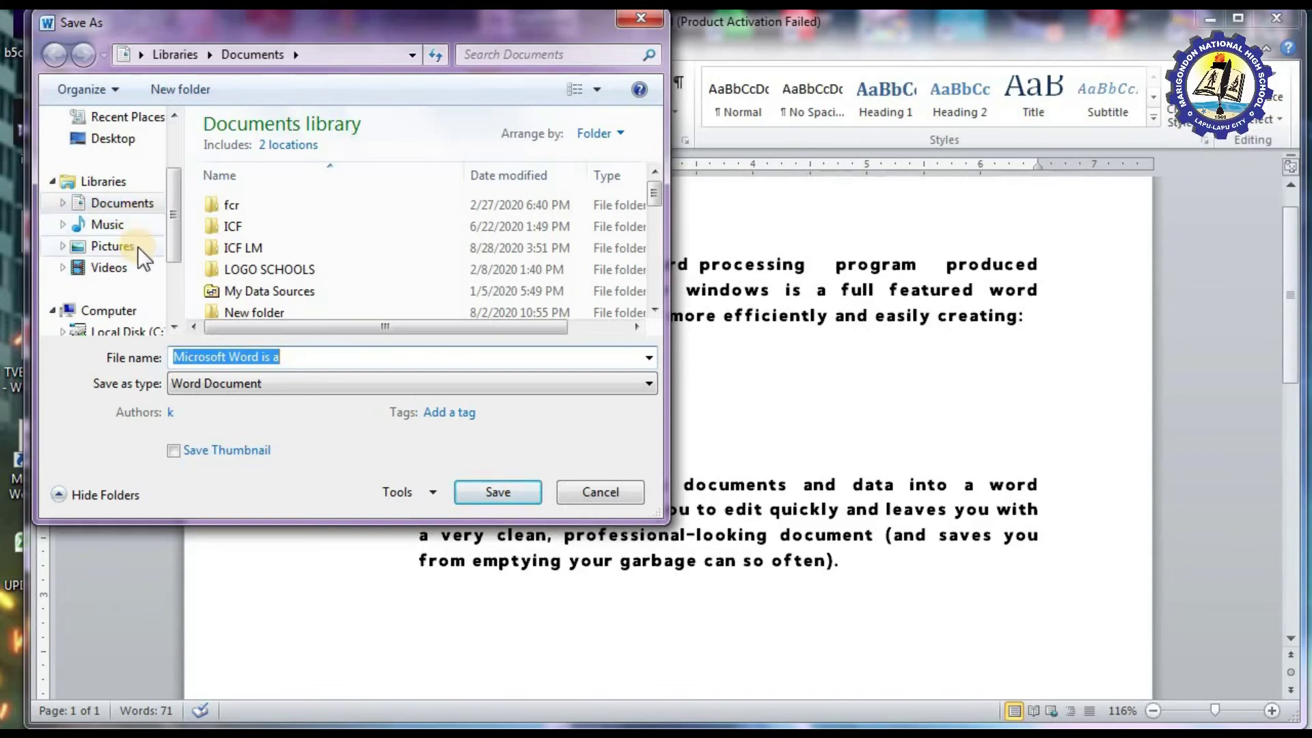
{"action": "left_click_drag", "start_coordinate": [175, 245], "coordinate": [169, 286]}
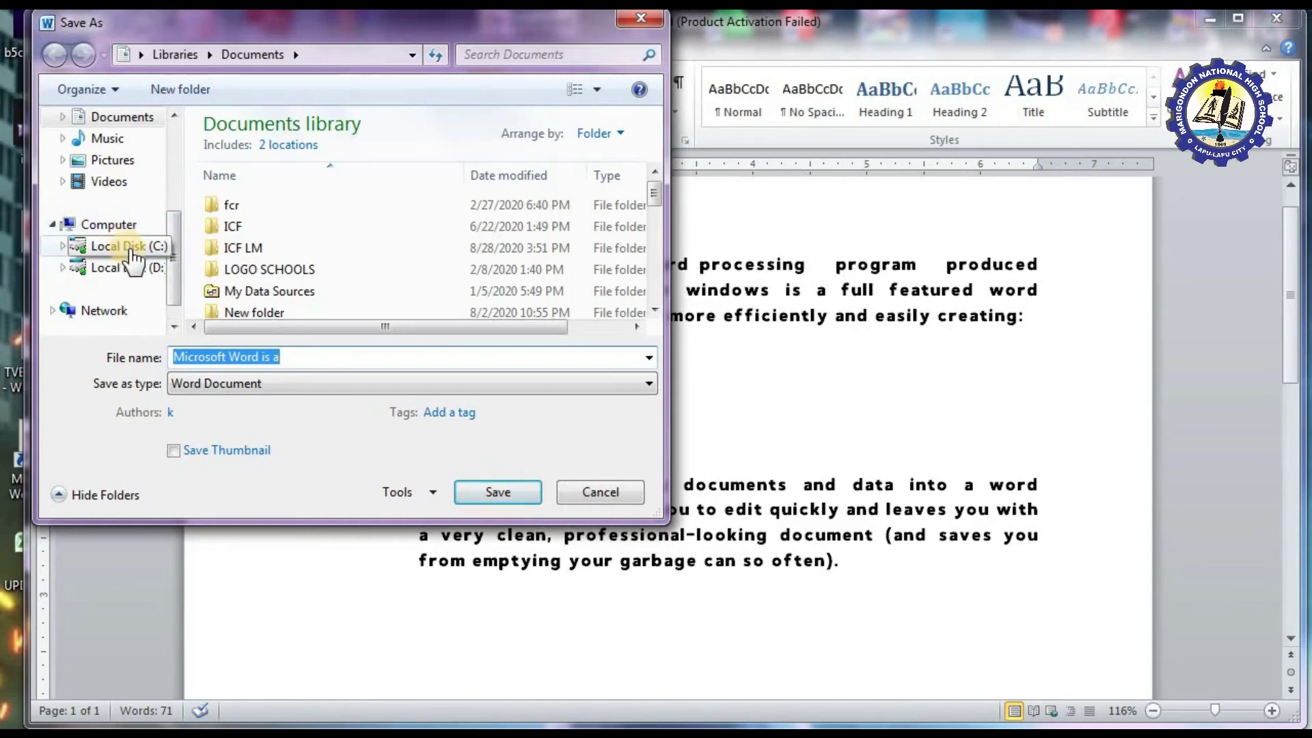
{"action": "left_click_drag", "start_coordinate": [173, 278], "coordinate": [173, 184]}
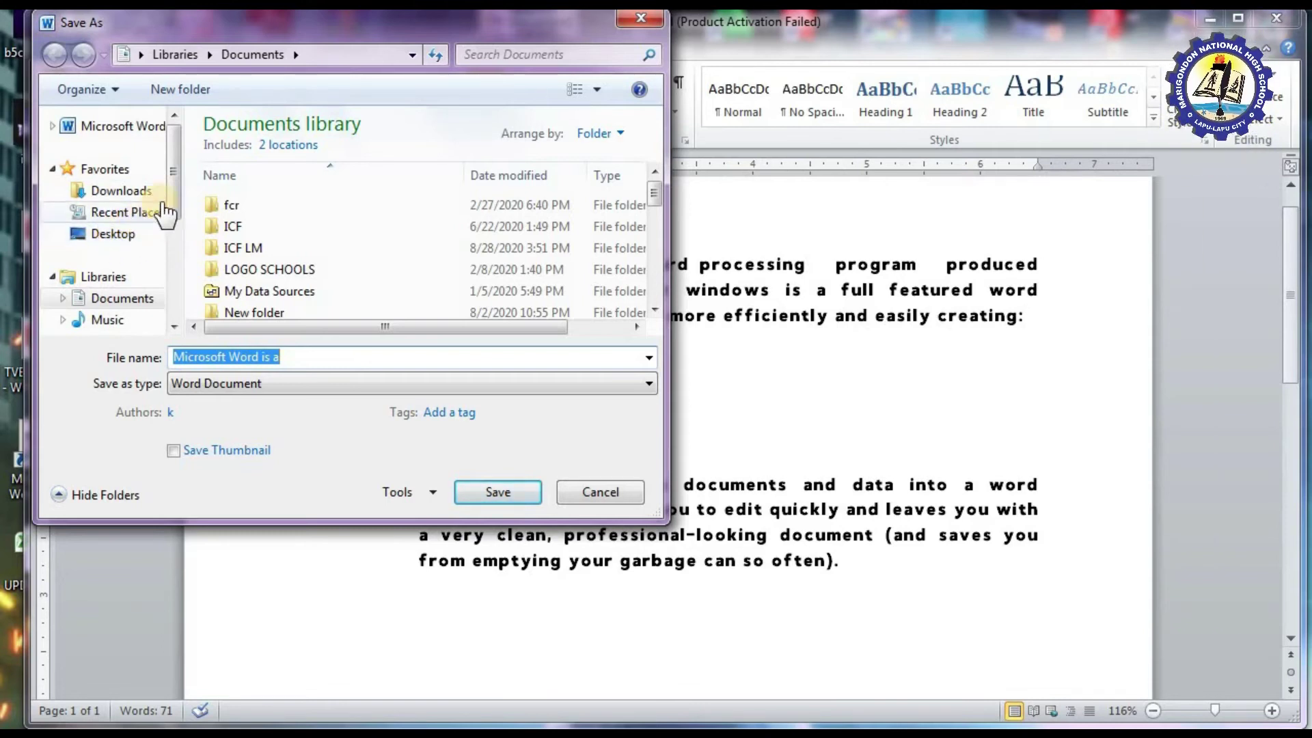
{"action": "left_click_drag", "start_coordinate": [170, 195], "coordinate": [163, 224]}
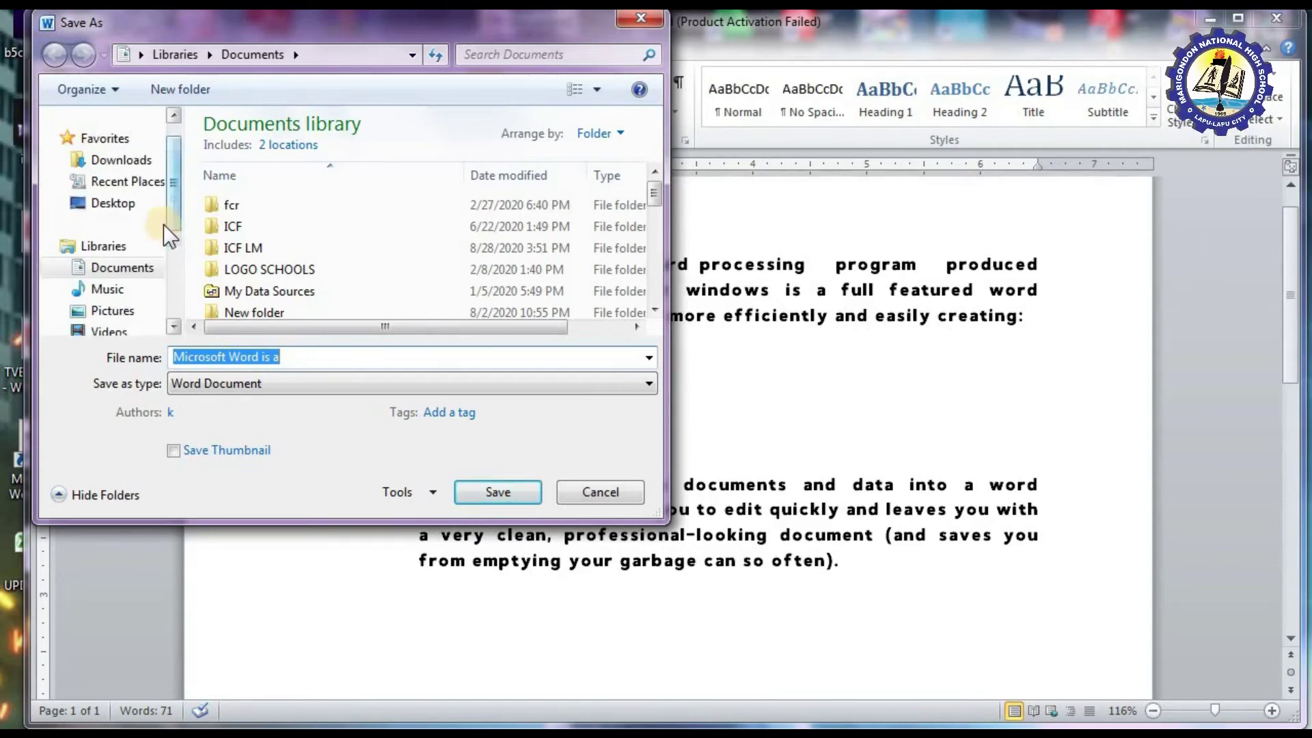
{"action": "left_click", "coordinate": [123, 270]}
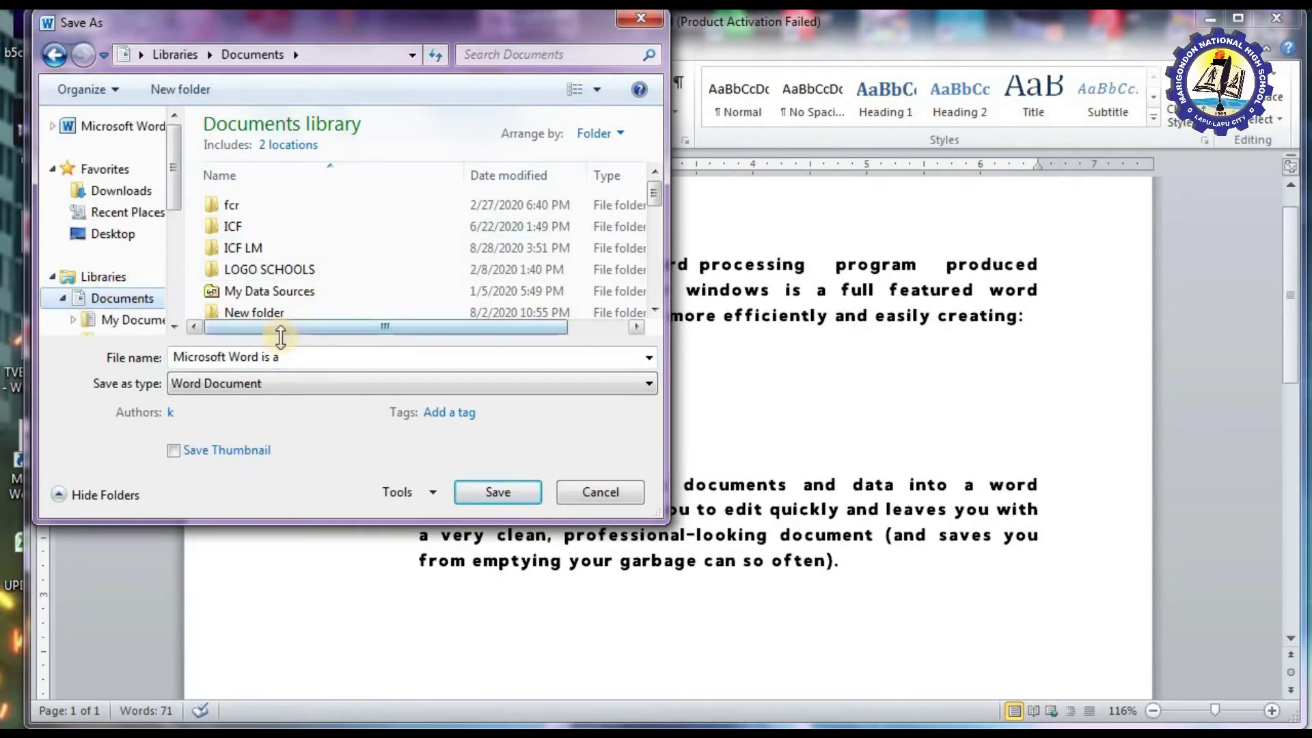
Save the document as a Word Document named MY FILE and close it.
{"action": "left_click", "coordinate": [292, 357]}
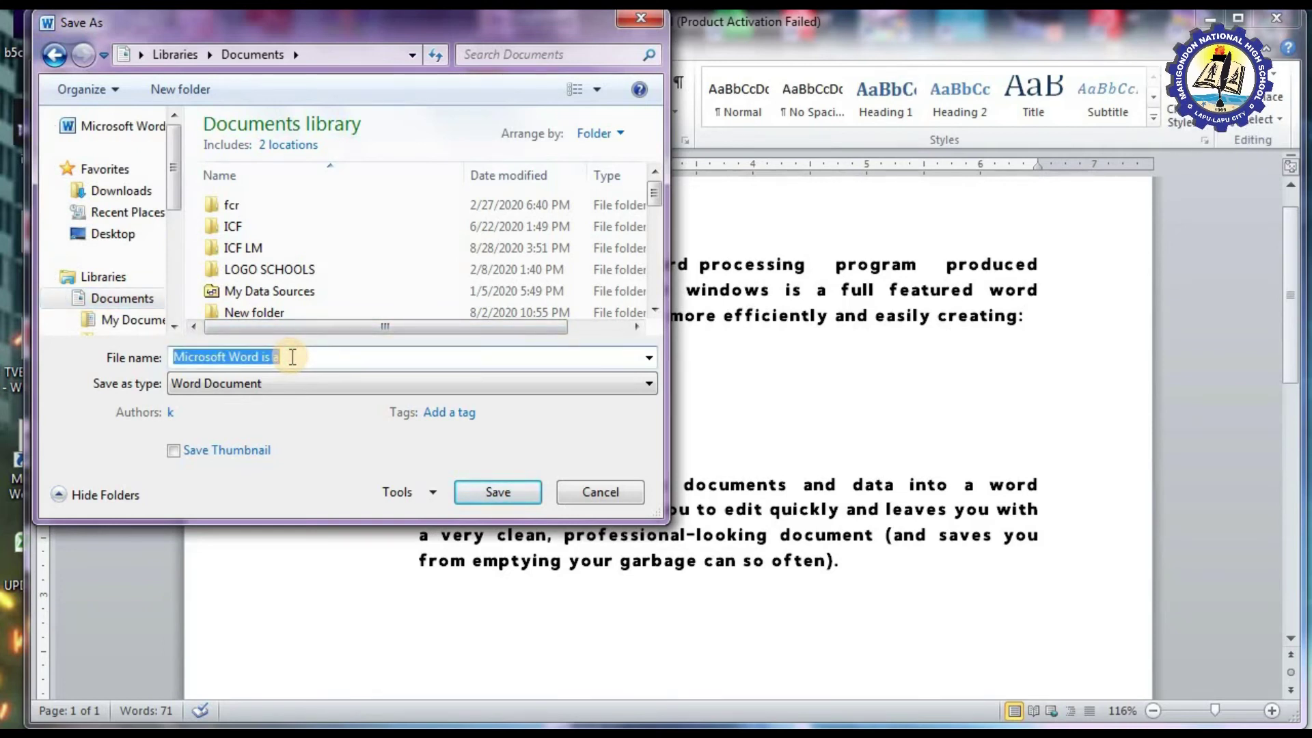
{"action": "type", "text": "MY"}
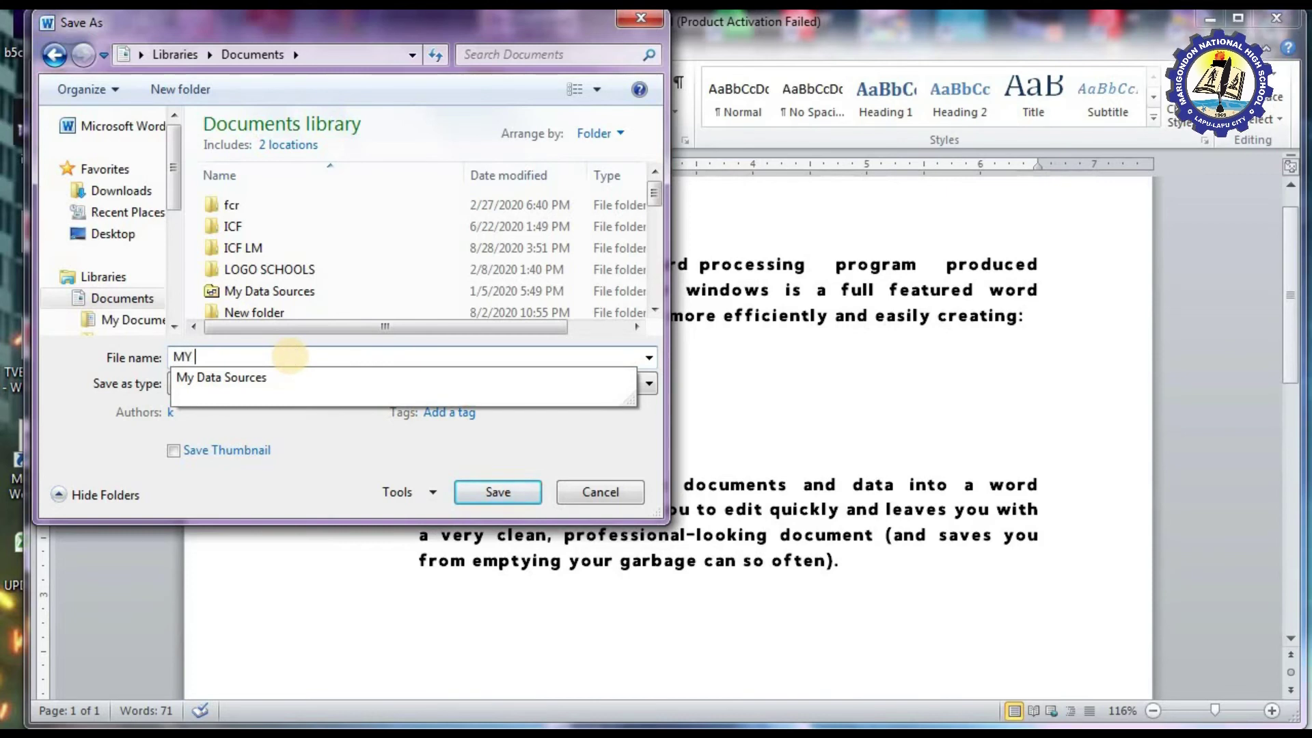
{"action": "type", "text": " FILE"}
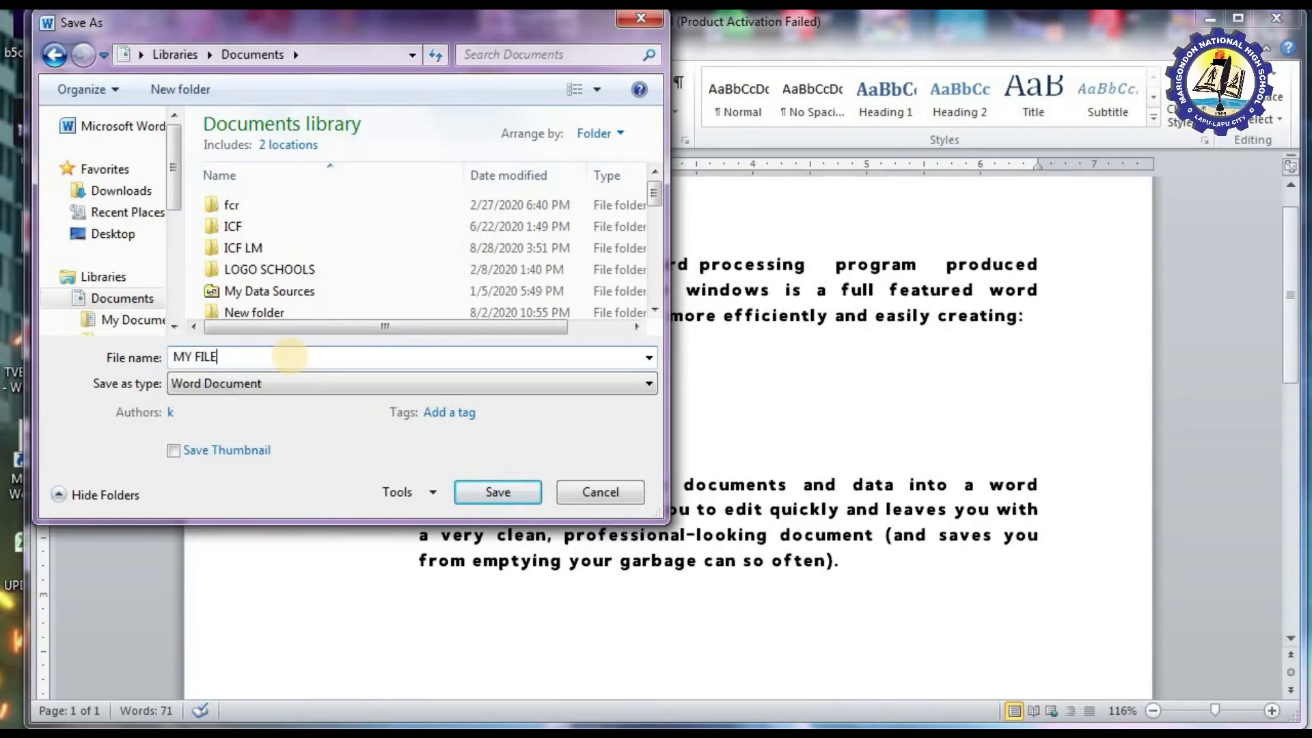
{"action": "left_click", "coordinate": [501, 491]}
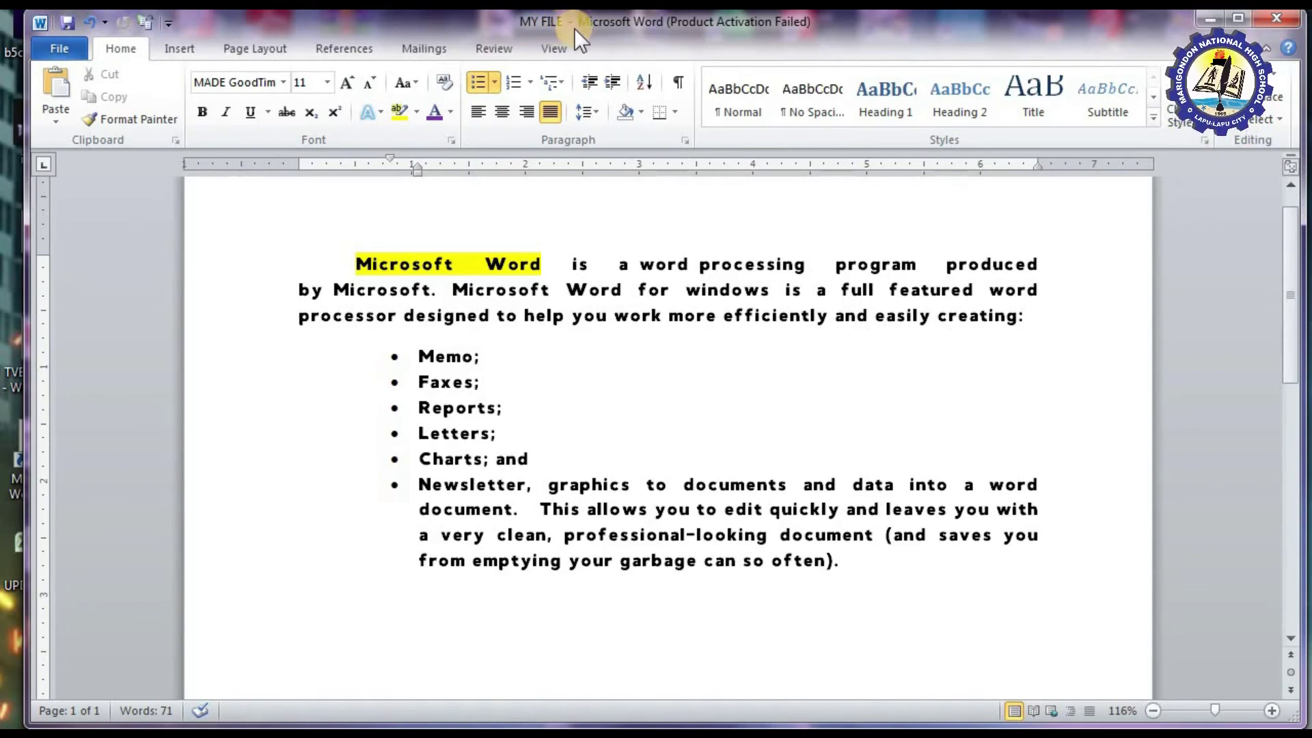
{"action": "left_click", "coordinate": [1274, 21]}
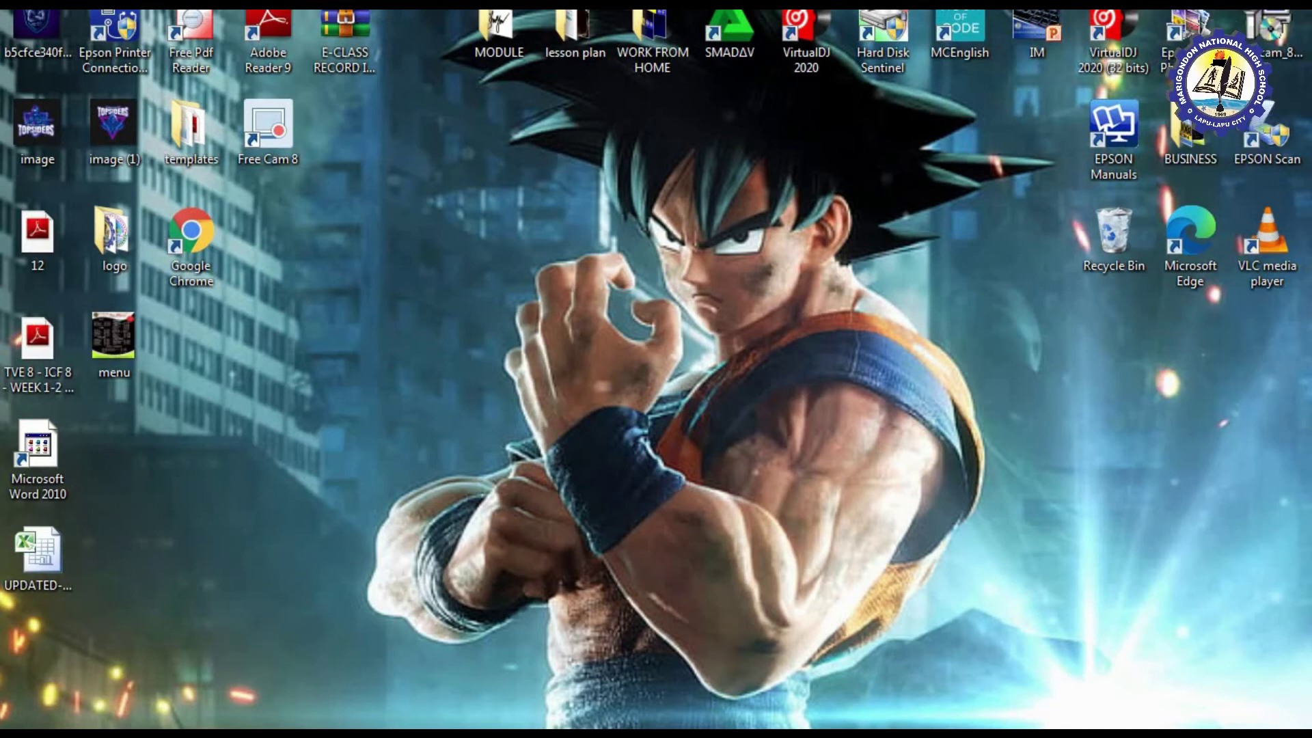
Switch to the Windows Explorer window, browse to the Documents library and open the MY FILE document.
{"action": "mouse_move", "coordinate": [133, 734]}
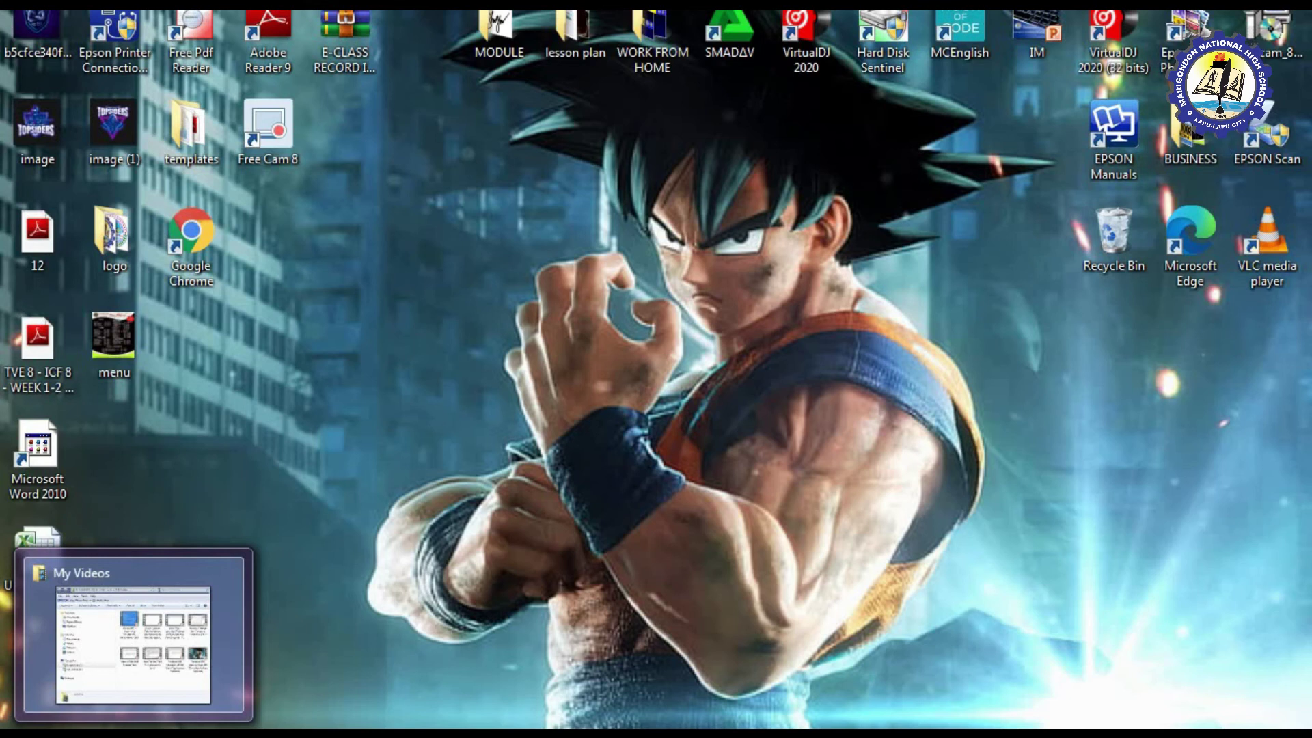
{"action": "left_click", "coordinate": [133, 635]}
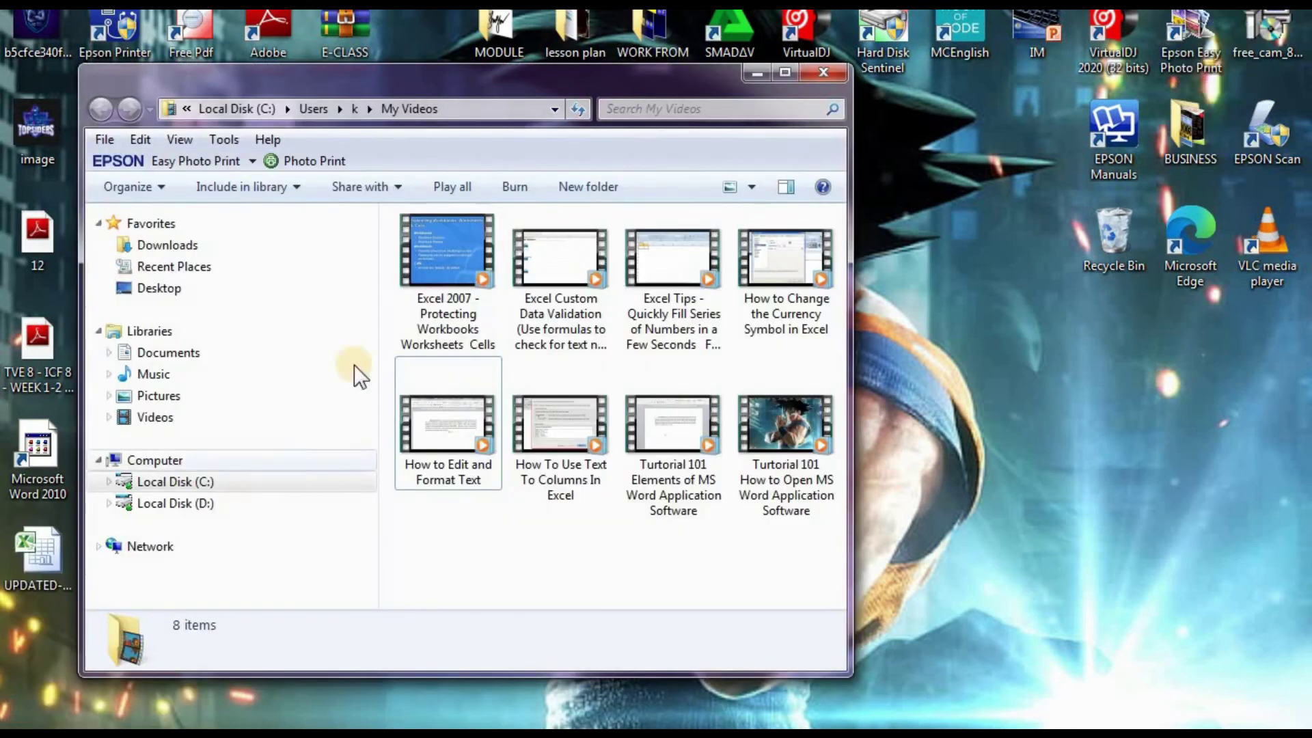
{"action": "left_click", "coordinate": [203, 354]}
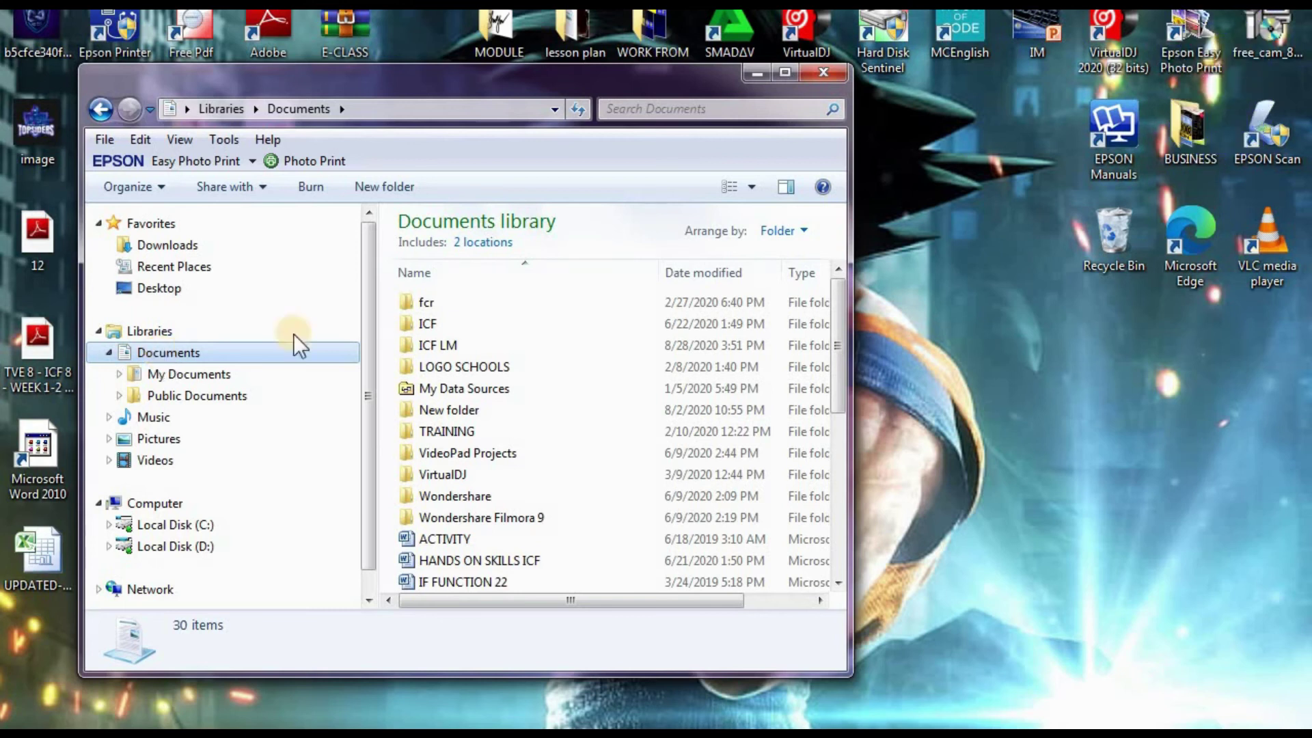
{"action": "left_click_drag", "start_coordinate": [838, 302], "coordinate": [847, 426]}
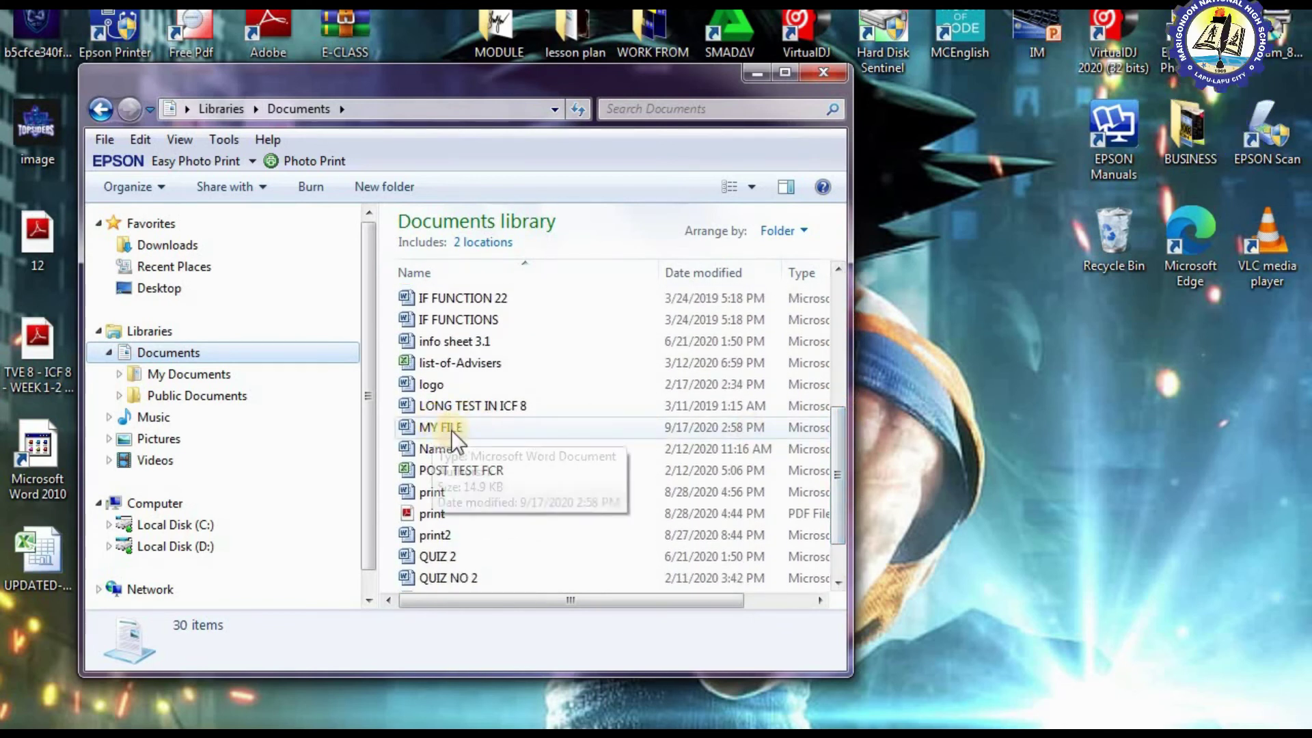
{"action": "double_click", "coordinate": [520, 429]}
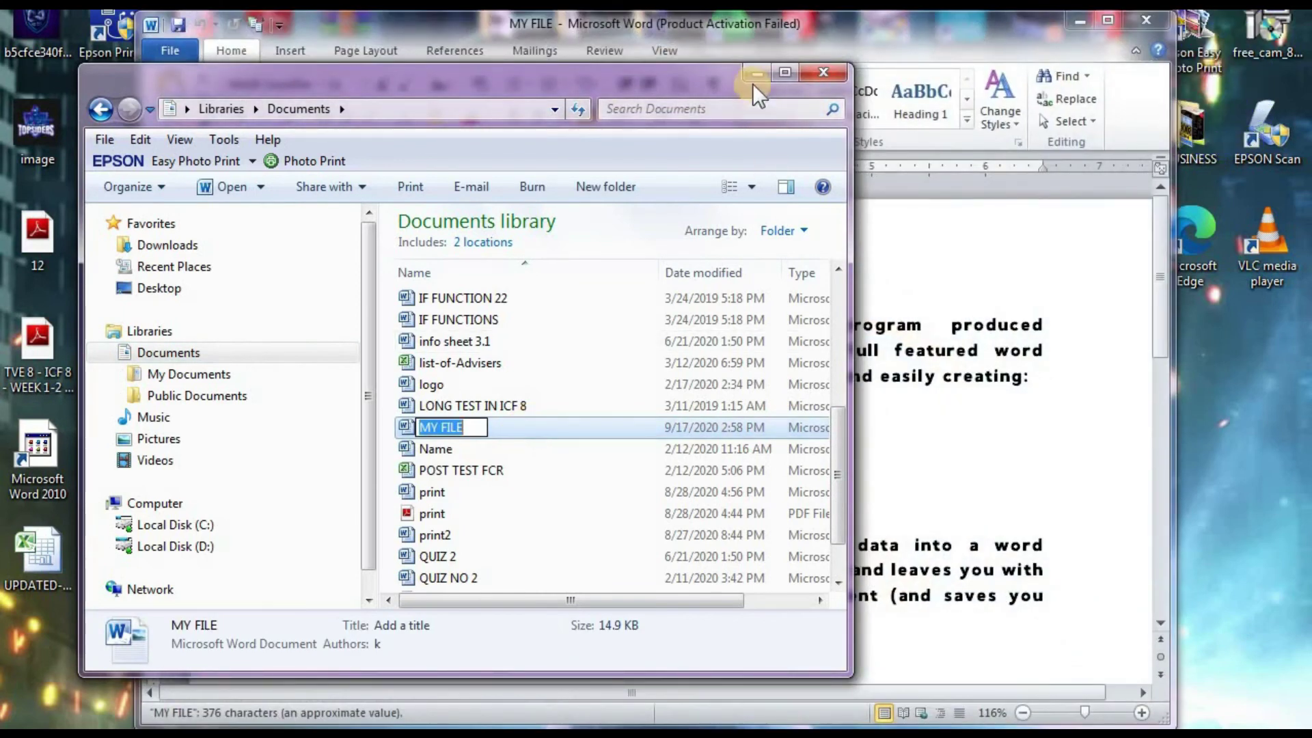
Minimize the Explorer window and look over the reopened MY FILE document.
{"action": "left_click", "coordinate": [757, 75]}
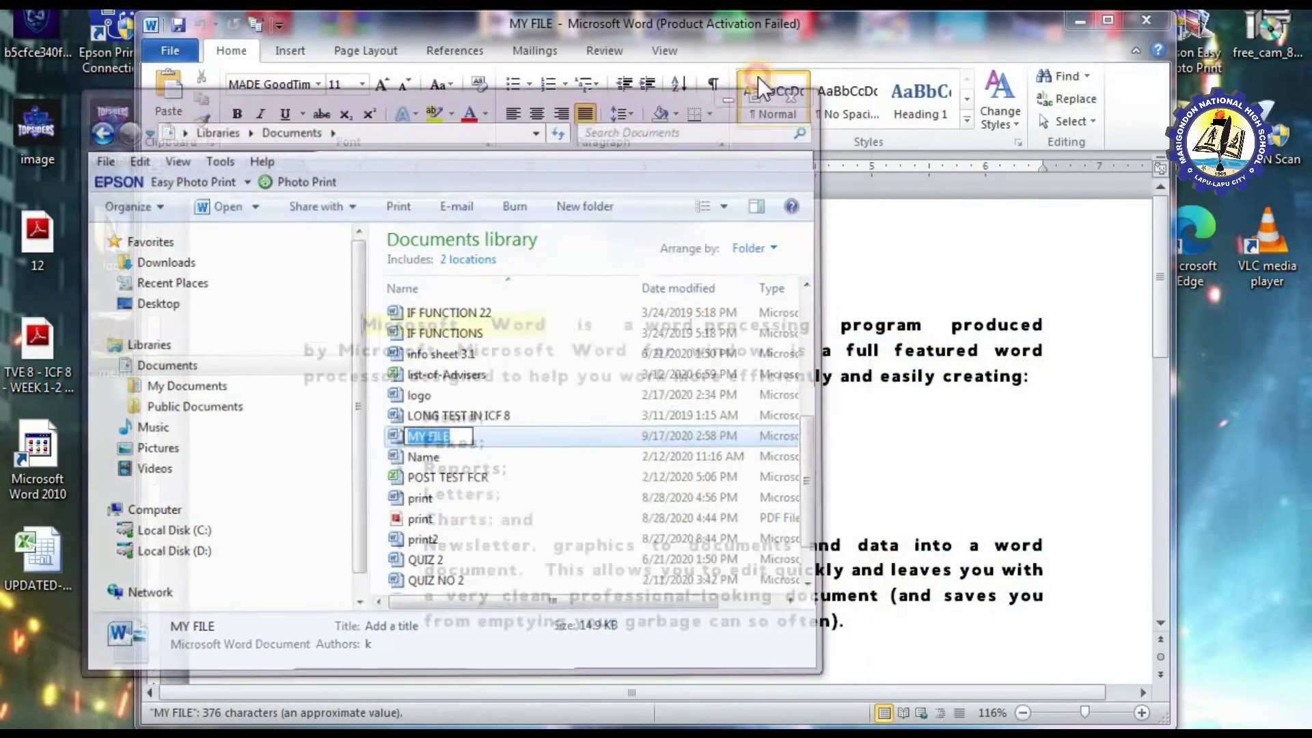
{"action": "left_click", "coordinate": [854, 573]}
{"action": "scroll", "coordinate": [861, 492], "scroll_direction": "down", "scroll_amount": 2}
{"action": "scroll", "coordinate": [908, 521], "scroll_direction": "up", "scroll_amount": 2}
{"action": "scroll", "coordinate": [498, 510], "scroll_direction": "down", "scroll_amount": 1}
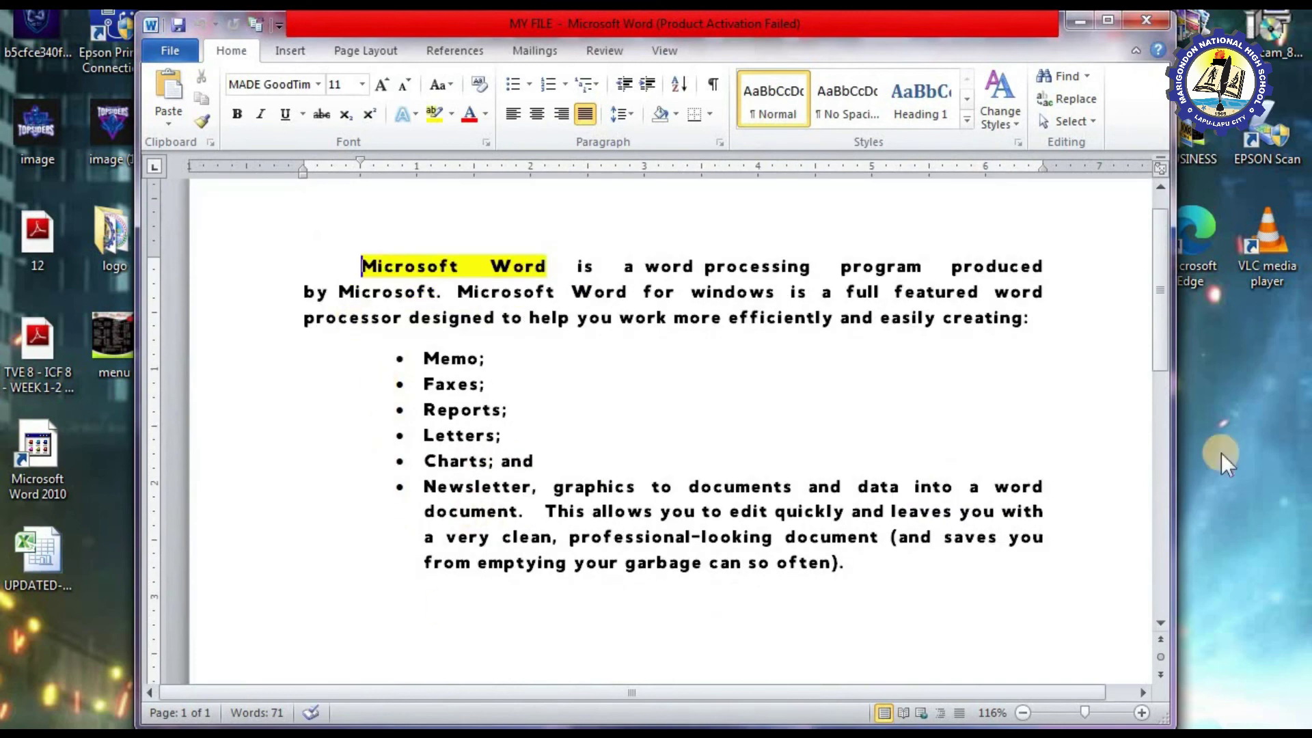